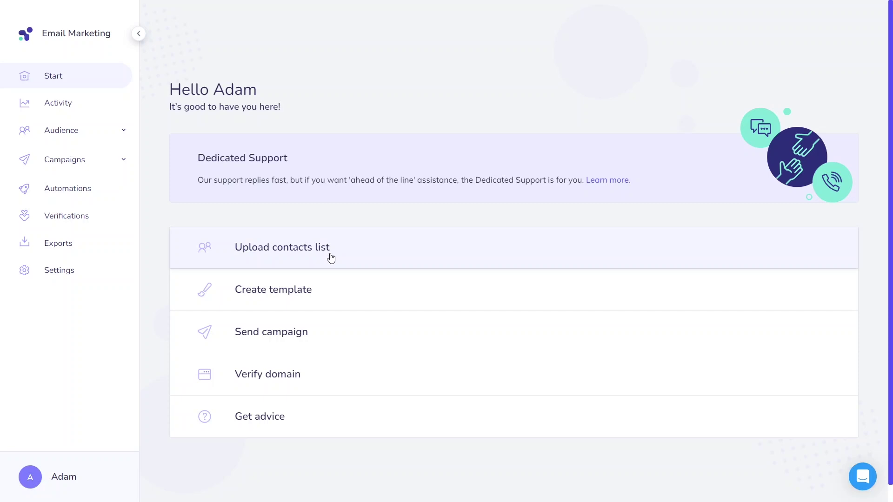
Step: From Audience, pick Add contact in the Add contacts dropdown to get the single-contact form
left_click(122, 135)
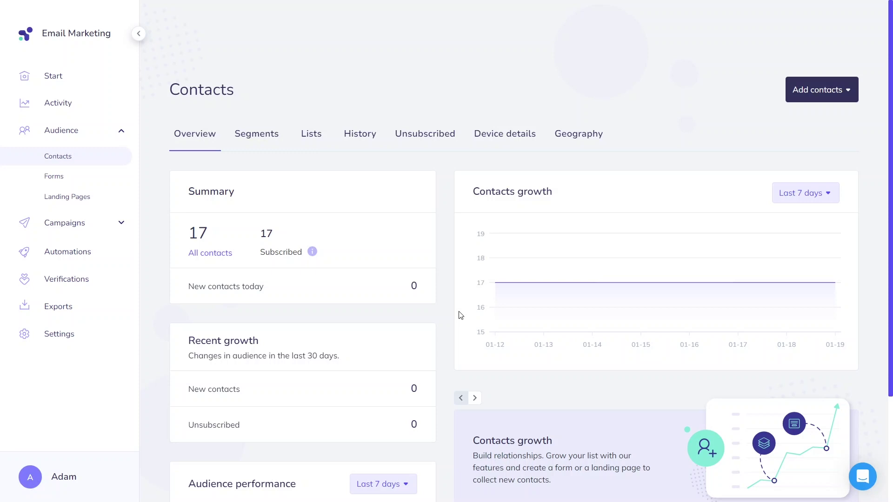
left_click(845, 100)
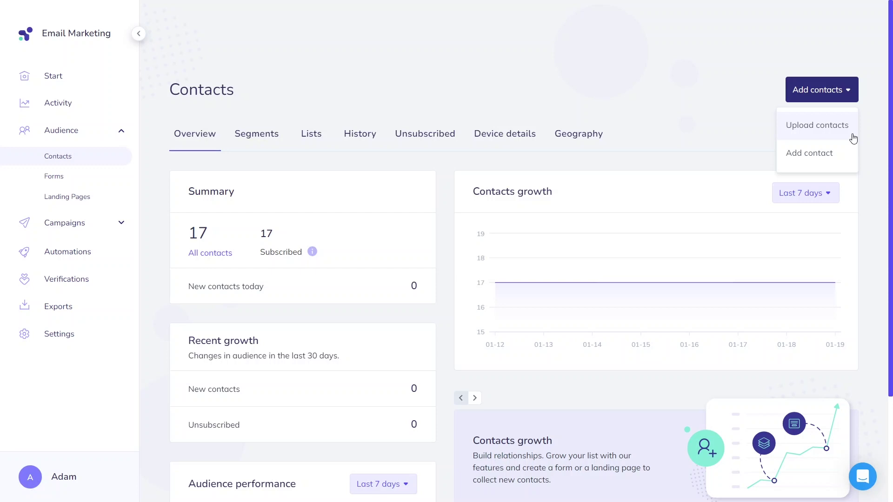
left_click(850, 161)
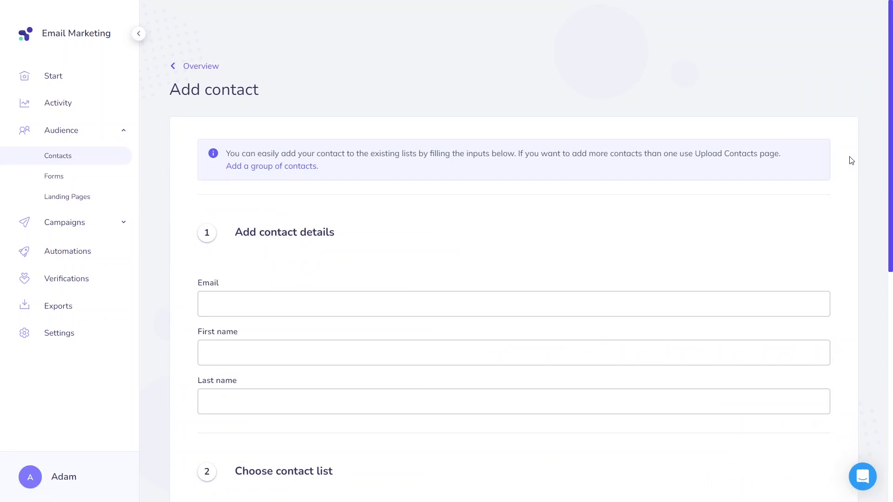
scroll(851, 161, "down", 1)
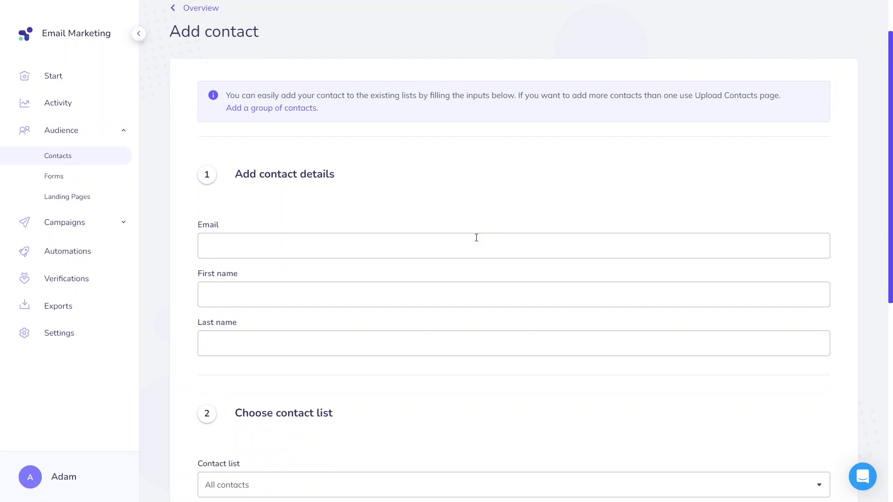
left_click(476, 238)
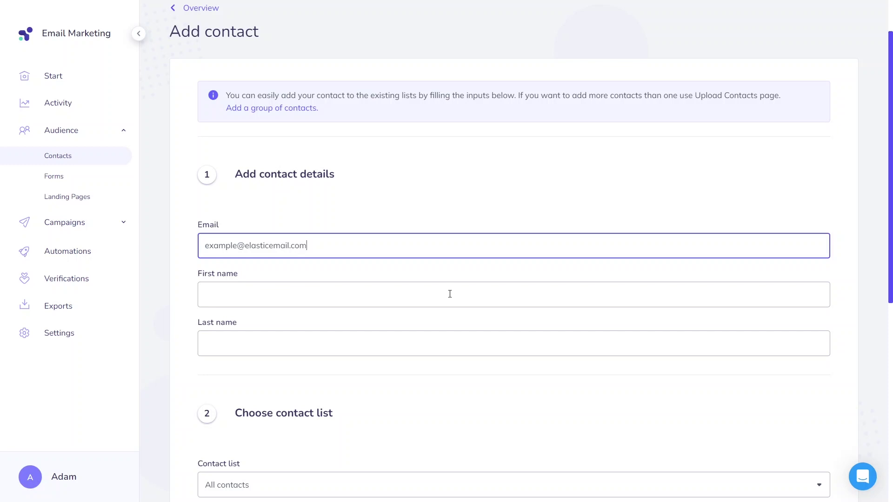
scroll(450, 294, "down", 4)
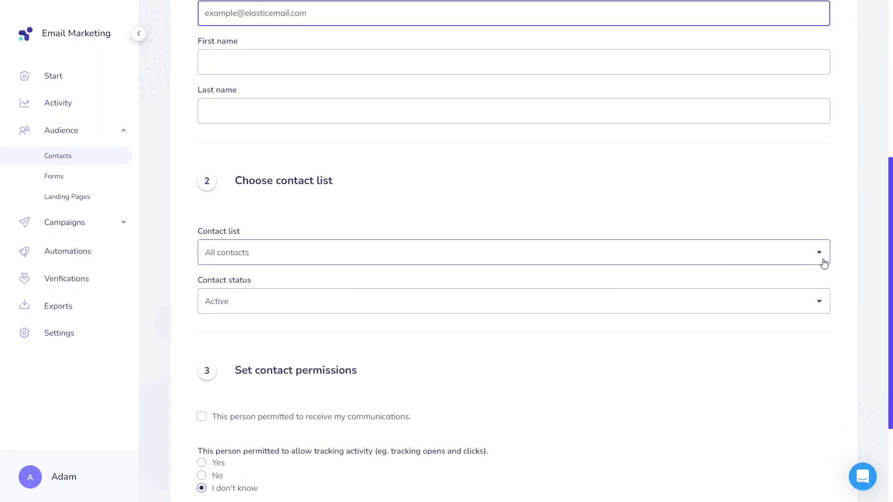
left_click(823, 264)
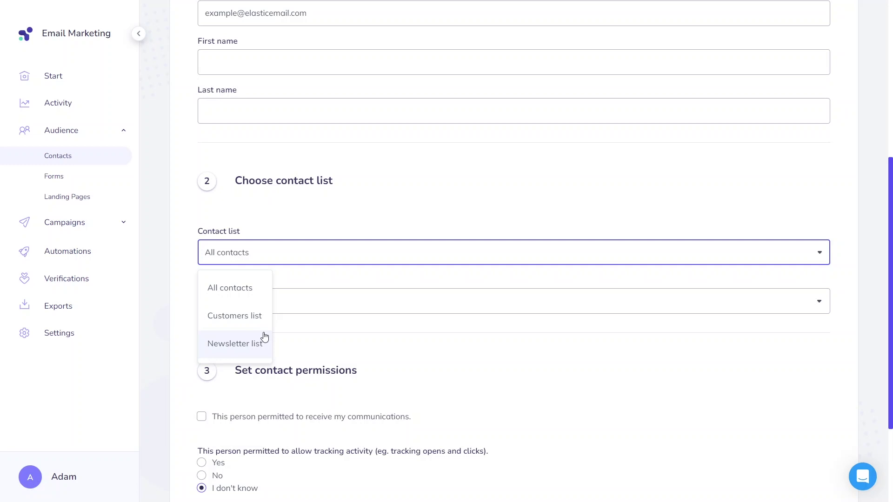
left_click(584, 310)
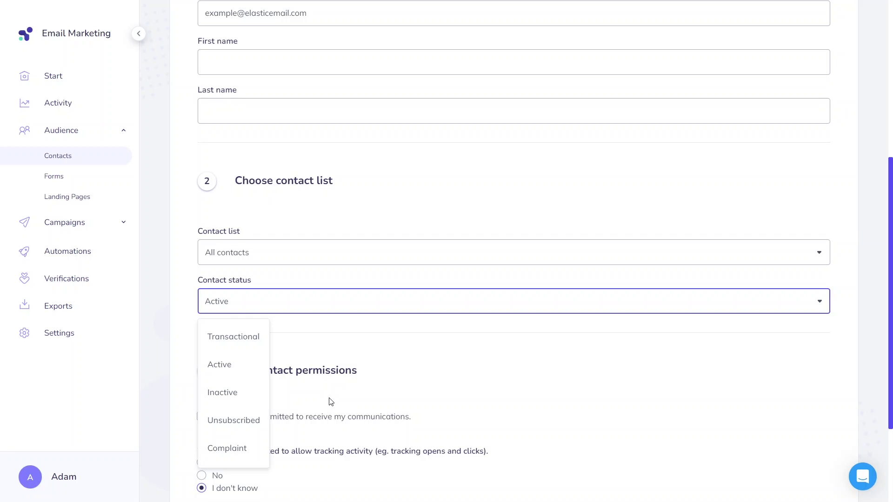
left_click(255, 365)
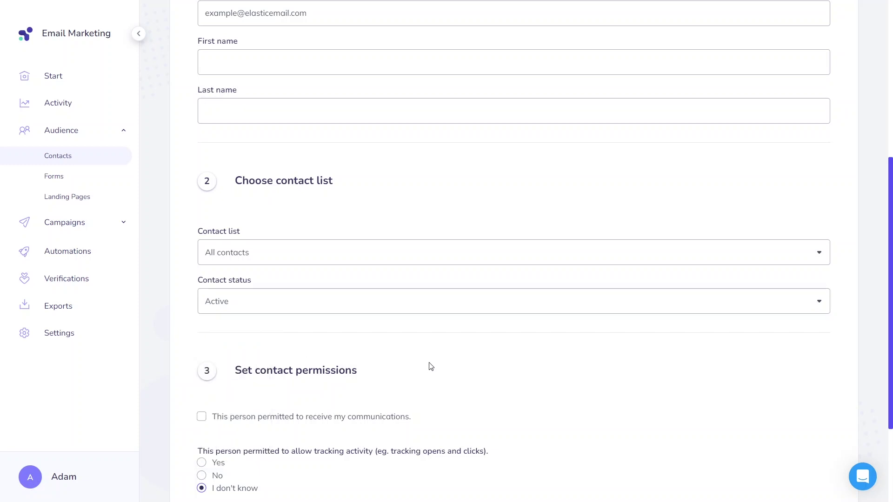
Step: Set tracking activity to Yes for the new contact and save it with Add
scroll(428, 364, "down", 3)
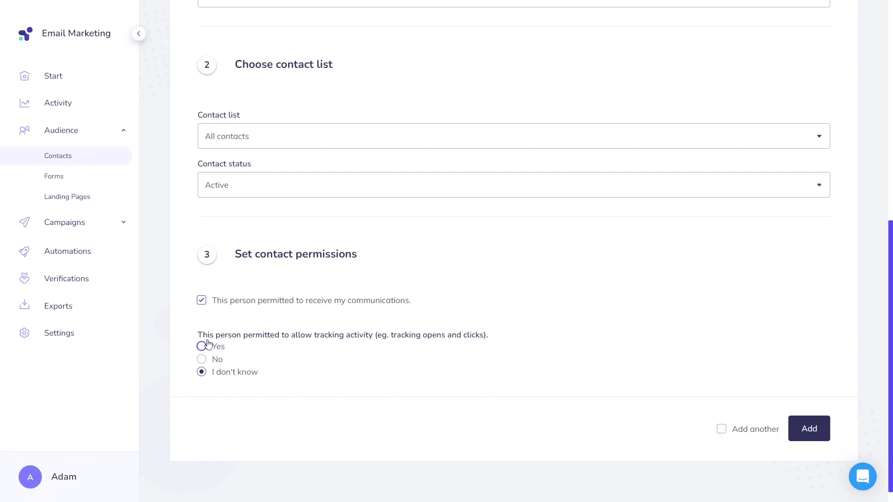
left_click(201, 347)
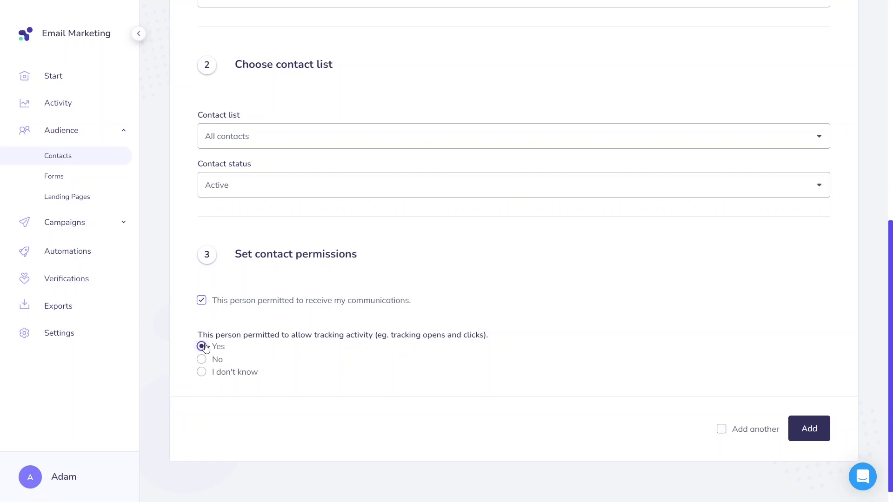
left_click(824, 437)
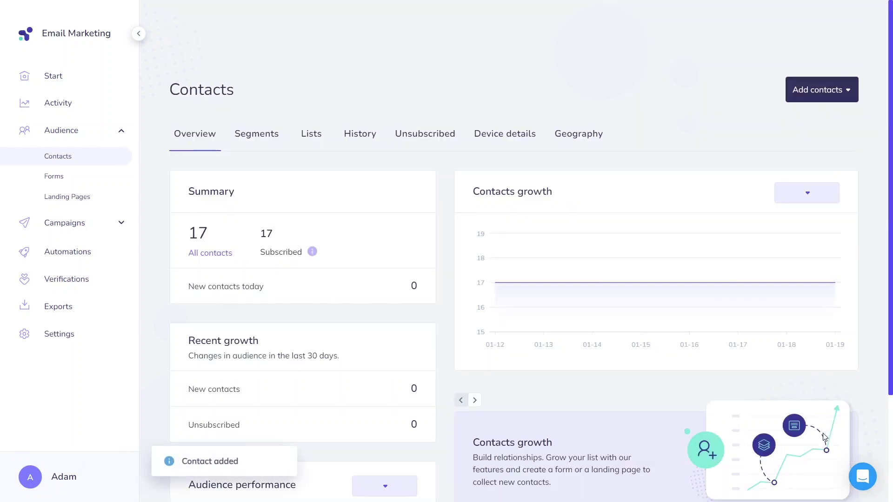
Step: Start Upload contacts, confirm the contacts' consent, and choose uploading contacts from a file
left_click(841, 103)
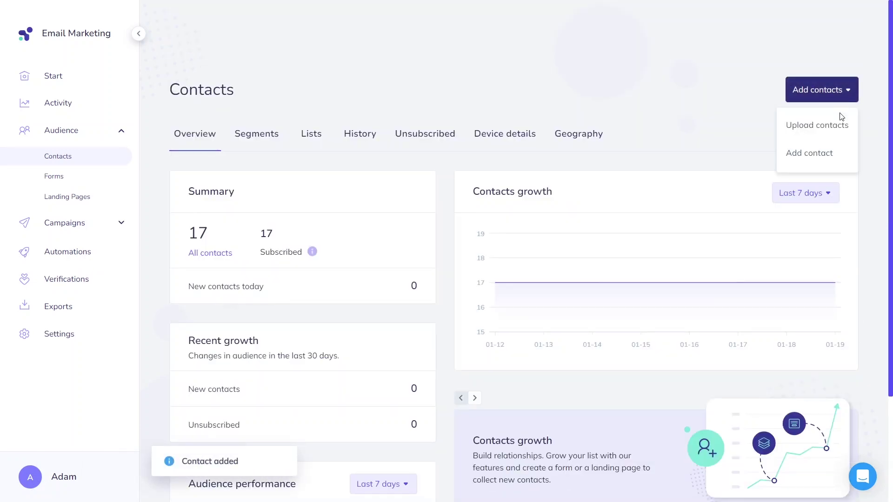
left_click(841, 125)
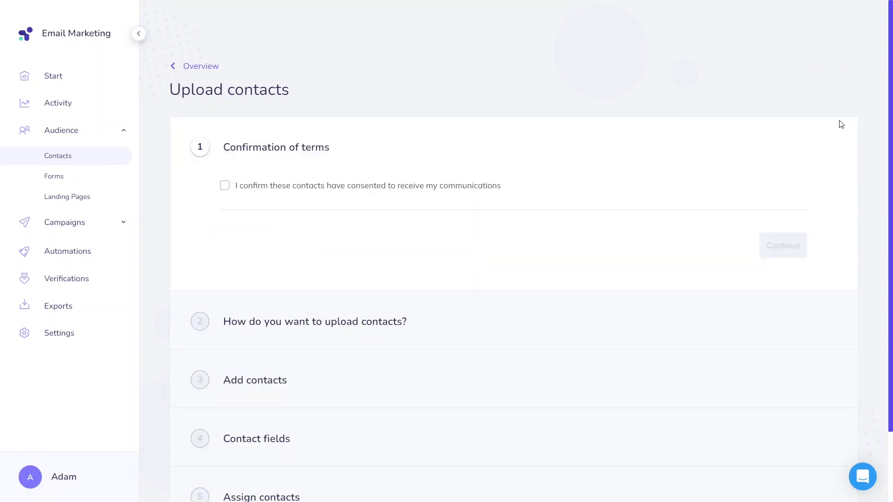
left_click(471, 184)
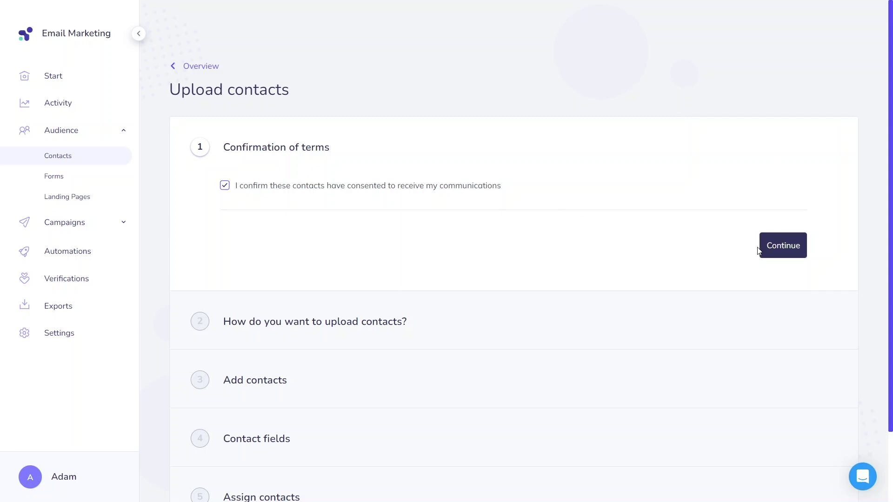
left_click(768, 250)
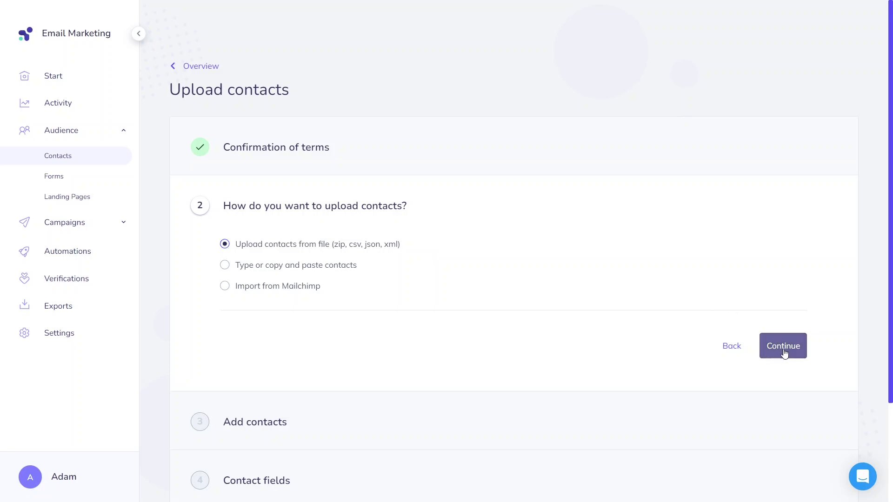
left_click(784, 347)
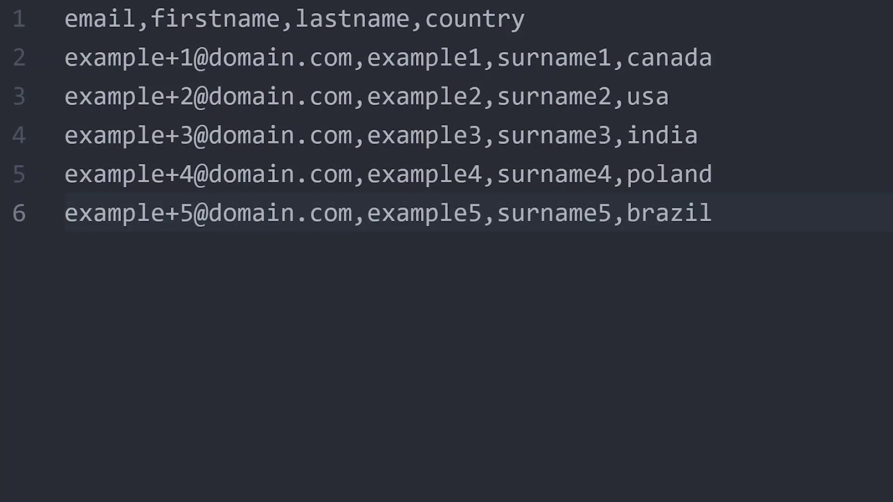
key("ctrl+shift+Right")
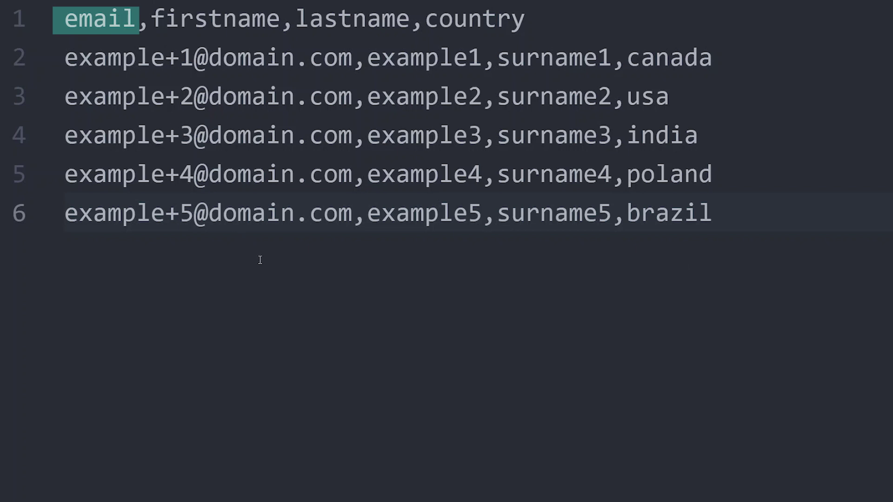
key("Right")
key("shift+Right")
key("ctrl+d")
key("ctrl+d")
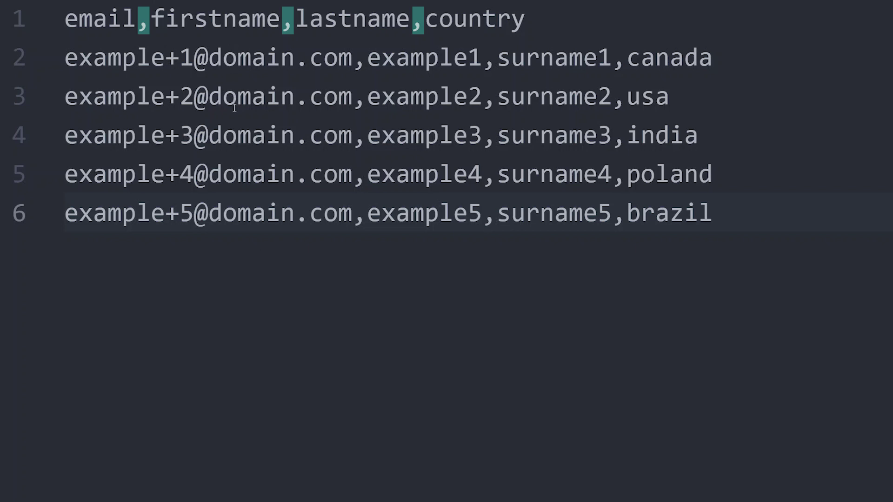
key("ctrl+u")
key("ctrl+u")
key("ctrl+u")
key("ctrl+shift+End")
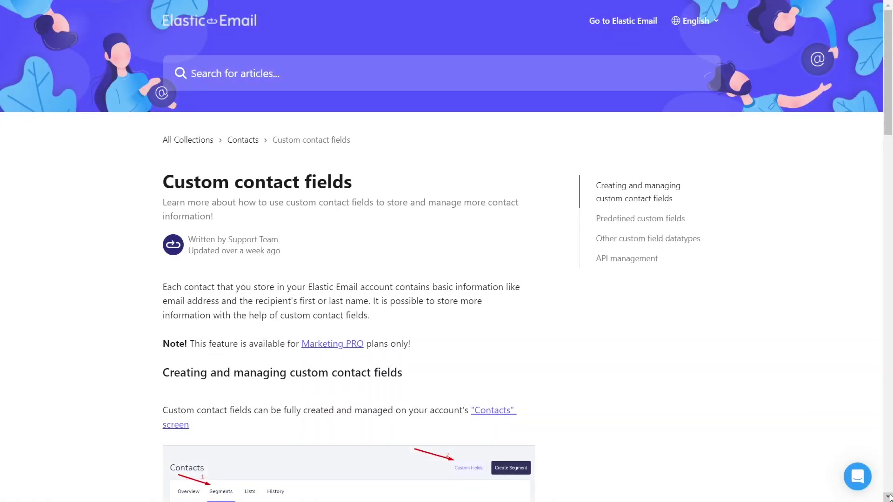
Step: Scroll the custom contact fields Help Center article down to Predefined custom fields
scroll(888, 497, "down", 5)
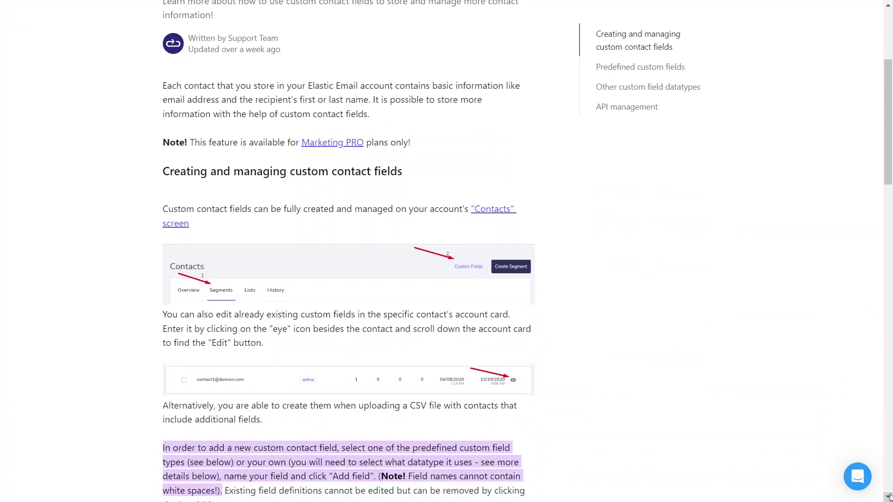
scroll(888, 496, "down", 3)
scroll(888, 496, "down", 7)
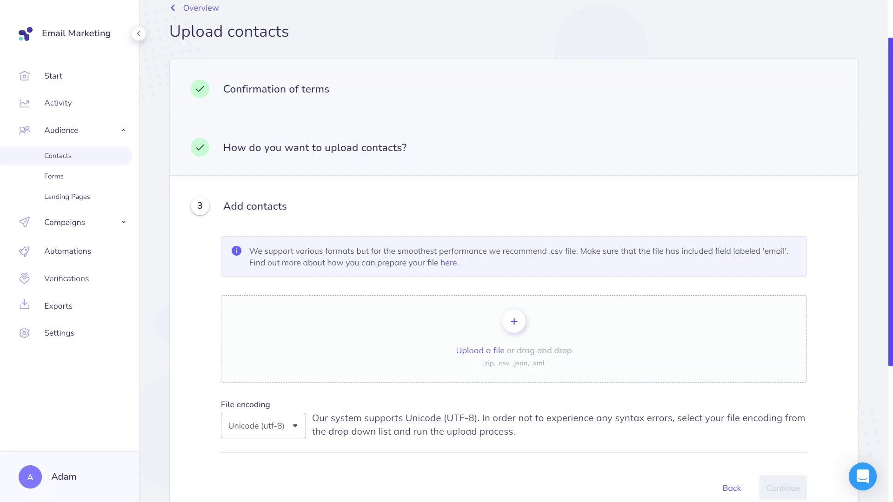
Step: Drop example-contact-list.csv into the upload wizard and proceed to field mapping
left_click_drag(735, 266, 564, 342)
scroll(833, 288, "down", 3)
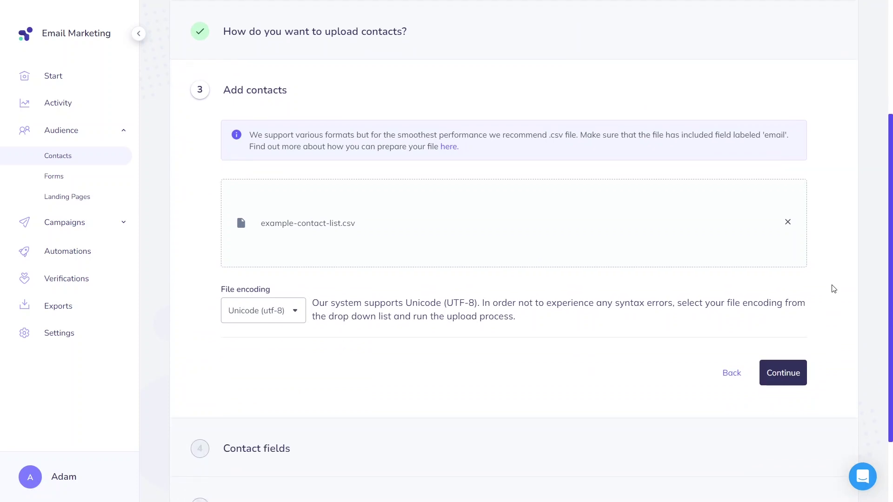
left_click(802, 381)
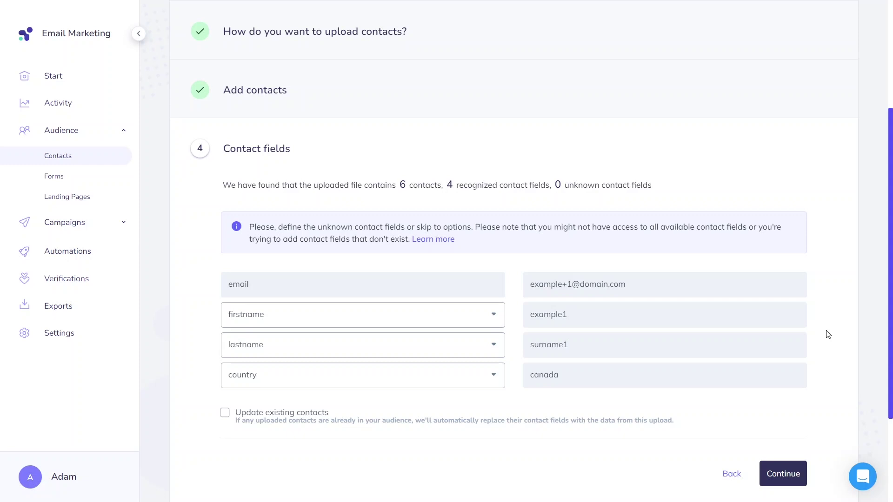
Step: Keep the country column mapped and enable Update existing contacts
left_click(500, 378)
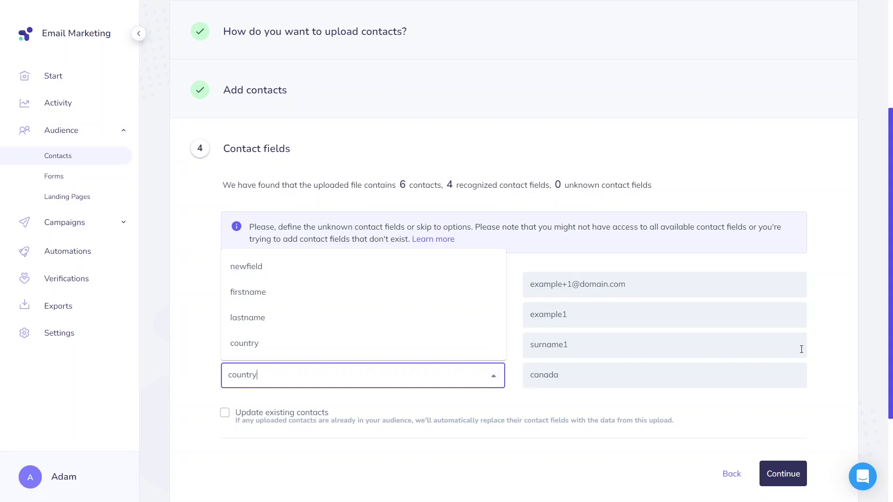
left_click(826, 349)
left_click(501, 377)
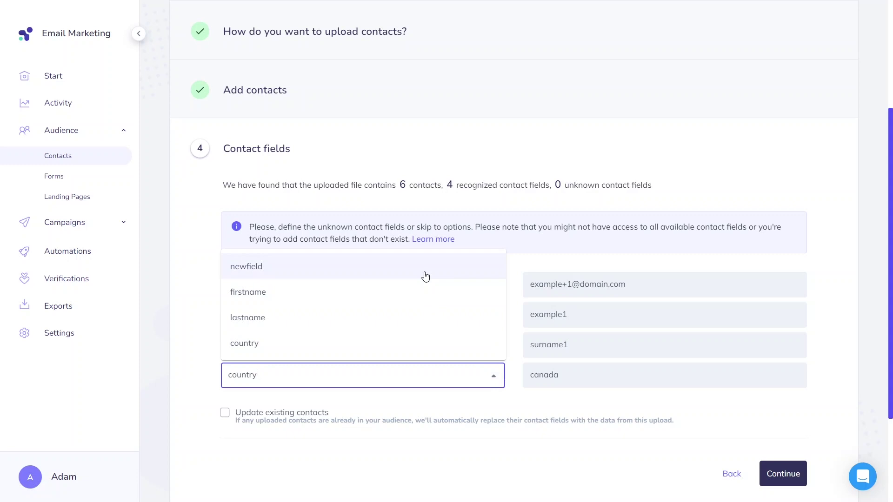
left_click(827, 380)
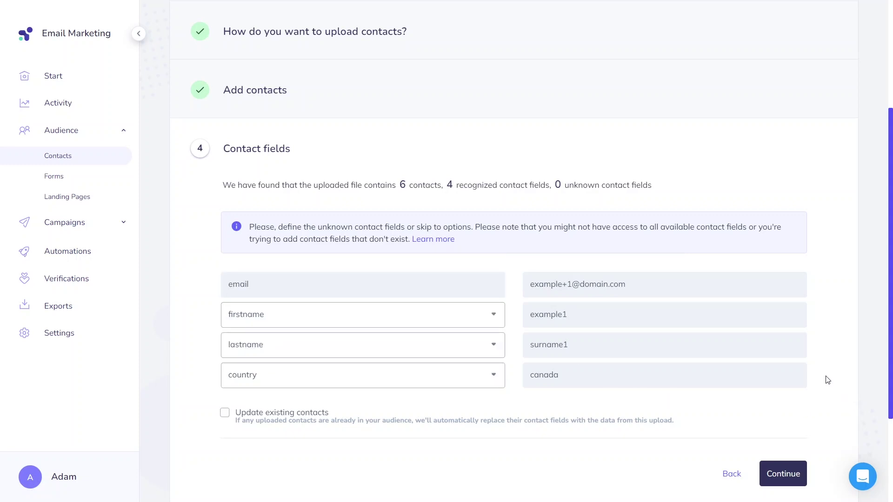
left_click(552, 422)
scroll(837, 388, "down", 3)
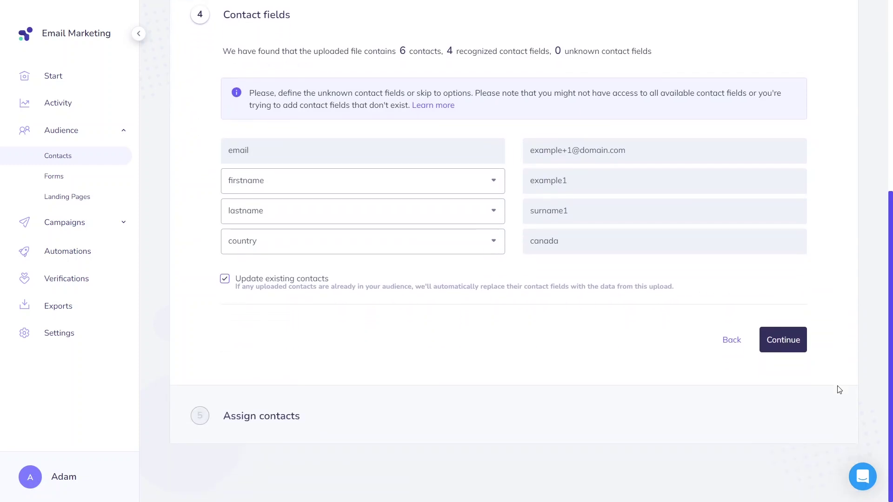
Step: Assign the uploaded contacts to Customers list as Active with tracking consent Allow, and upload
left_click(796, 343)
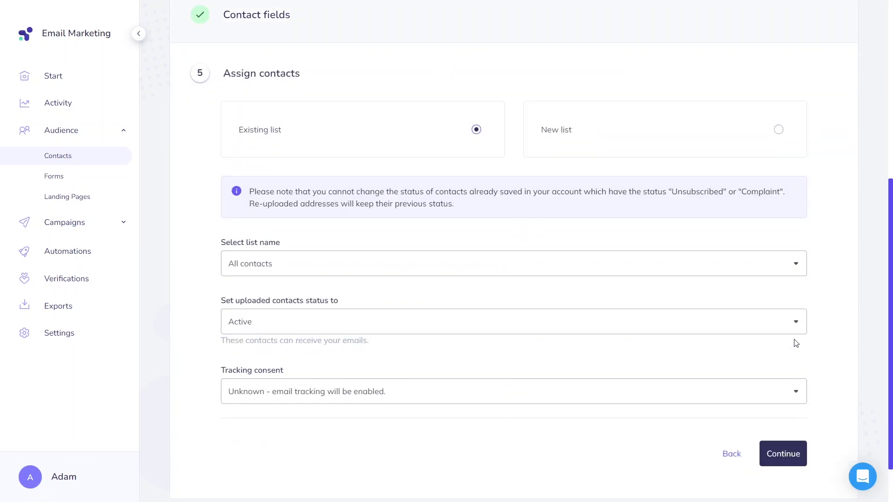
left_click(633, 275)
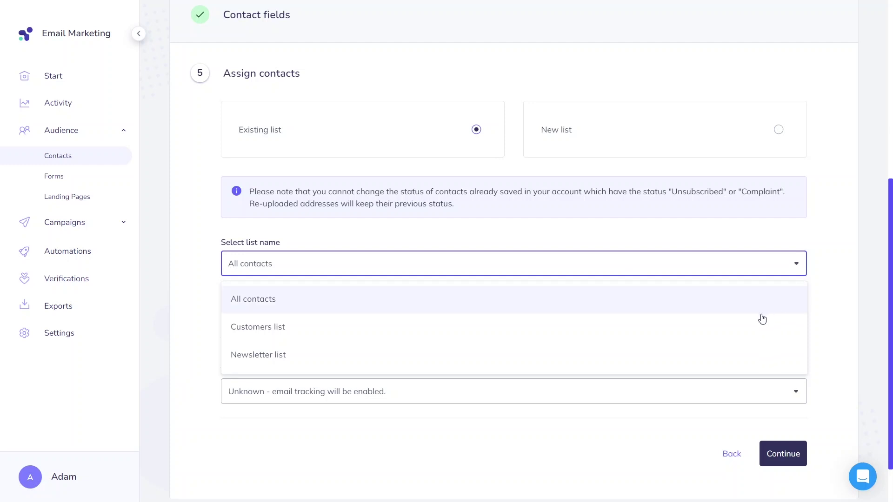
left_click(752, 342)
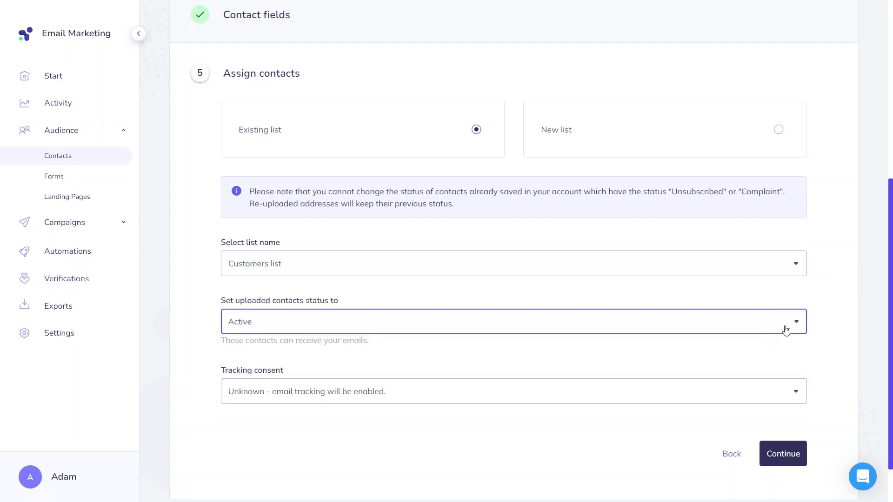
left_click(786, 329)
left_click(841, 326)
left_click(790, 391)
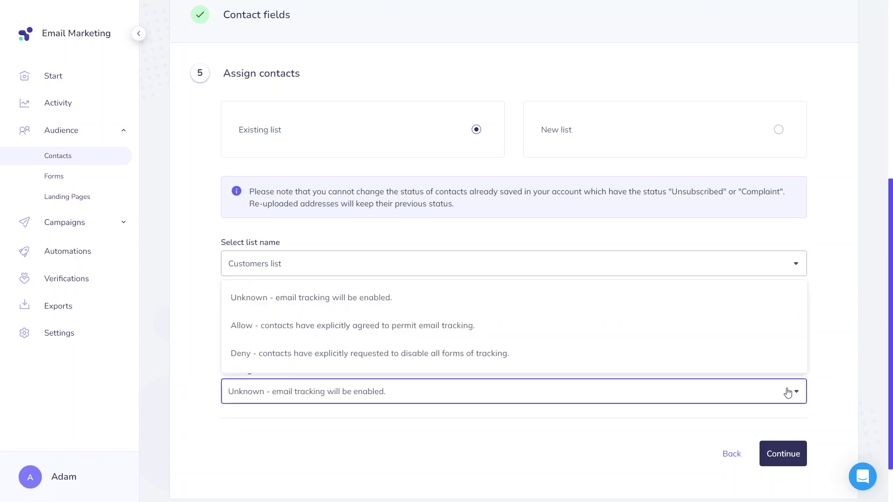
left_click(608, 338)
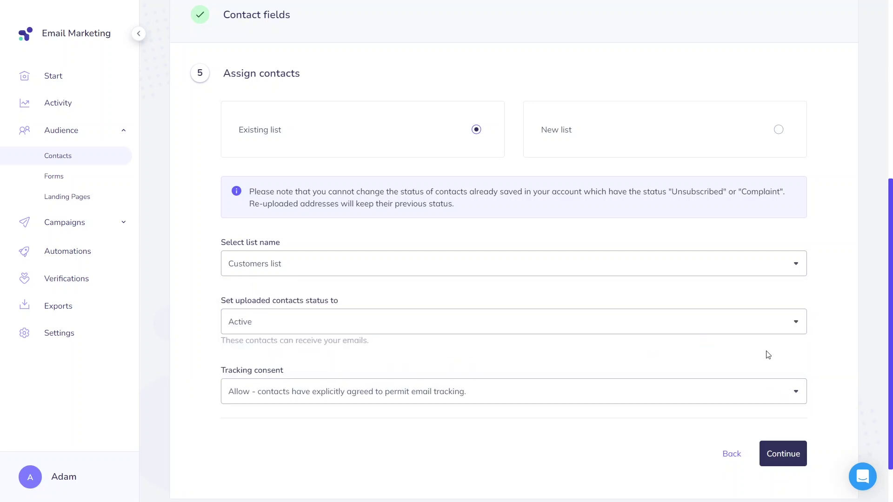
left_click(788, 454)
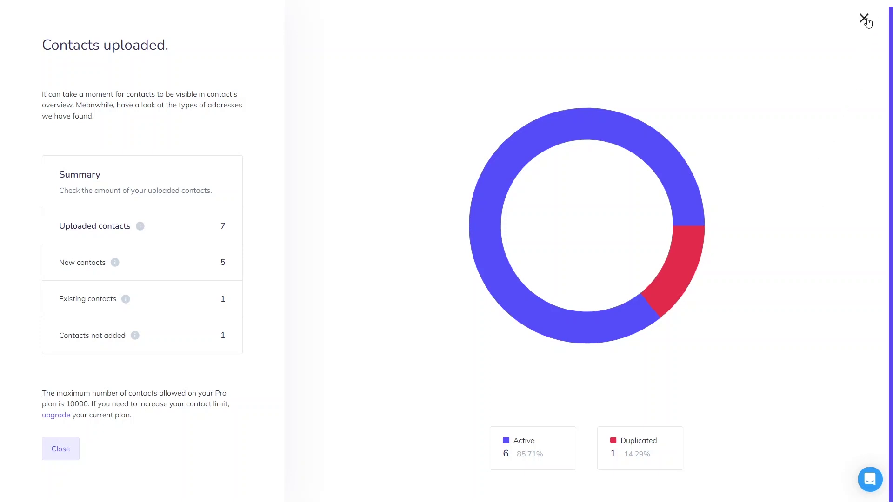
Step: Close the upload summary and select Customers list as the campaign's Send to recipients
left_click(865, 20)
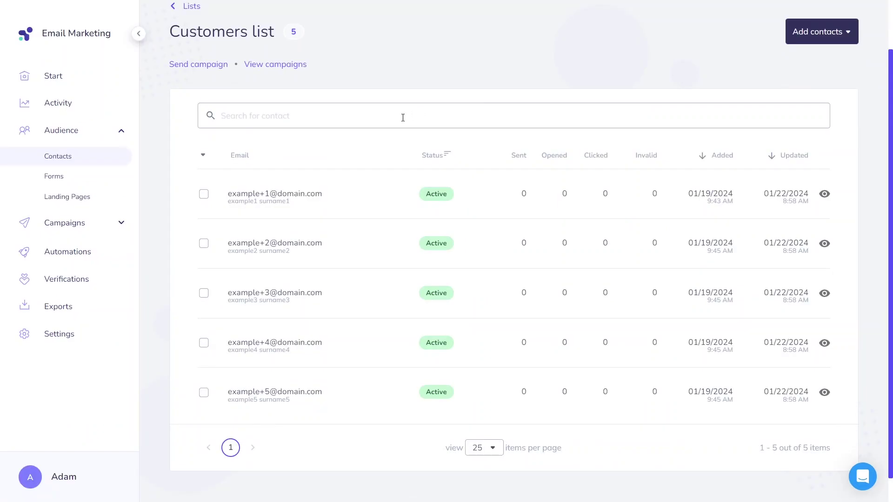
scroll(402, 117, "up", 1)
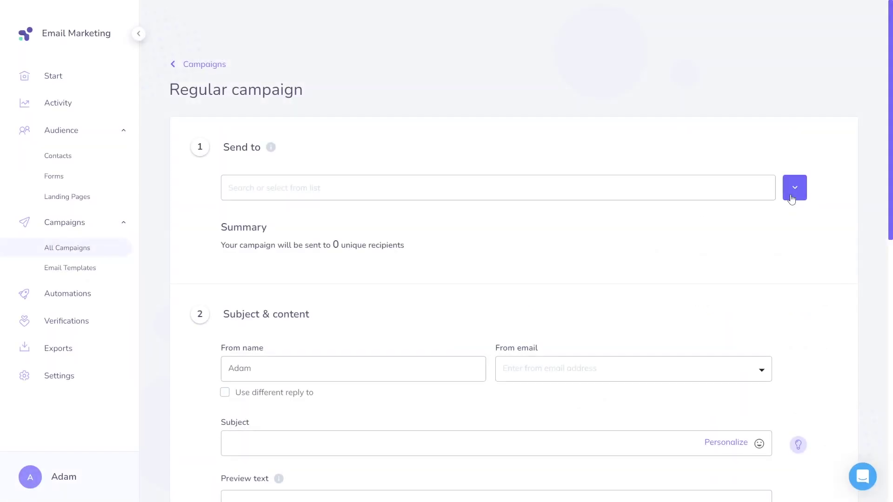
left_click(793, 190)
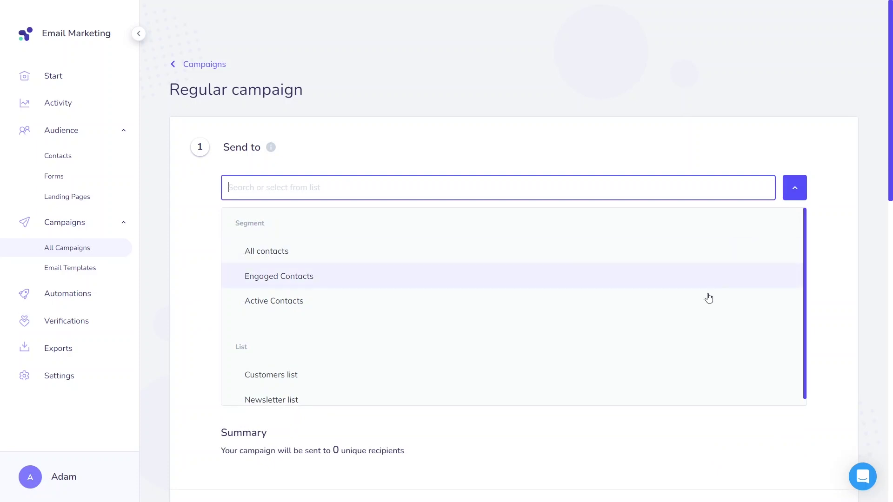
left_click(680, 387)
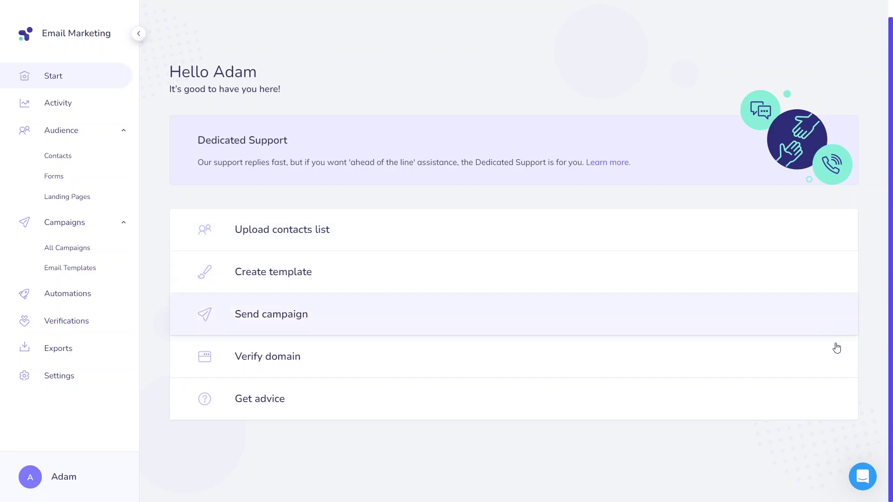
Step: Start a new support chat message to the Elastic Email team from the Messages tab
left_click(864, 476)
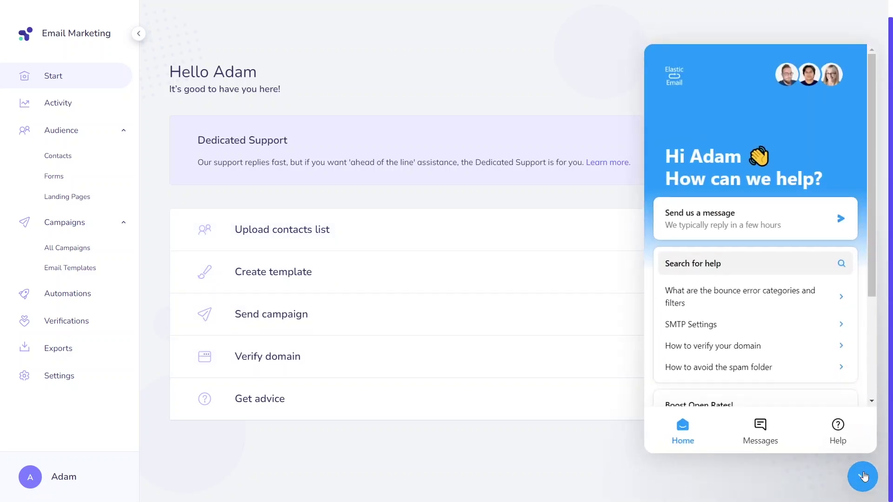
left_click(752, 427)
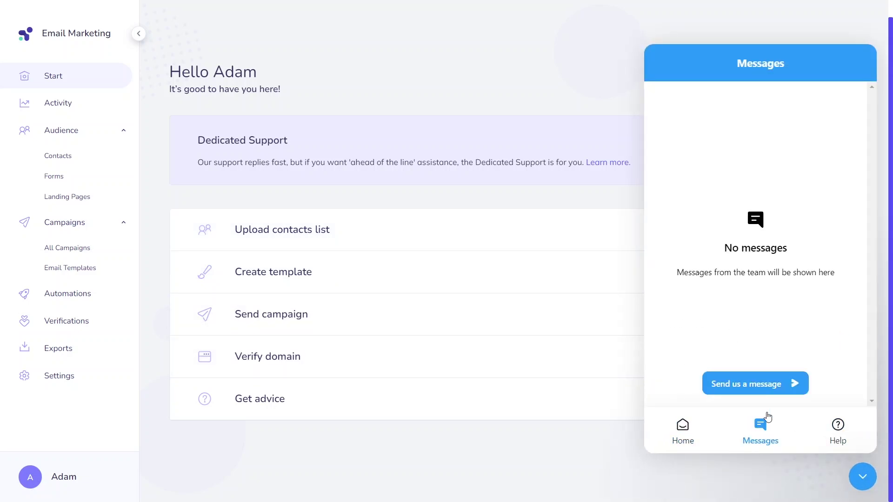
left_click(777, 384)
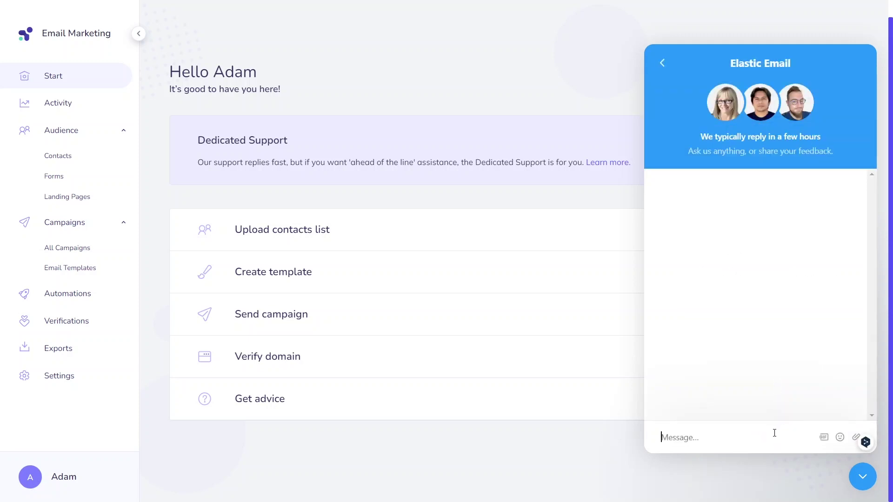